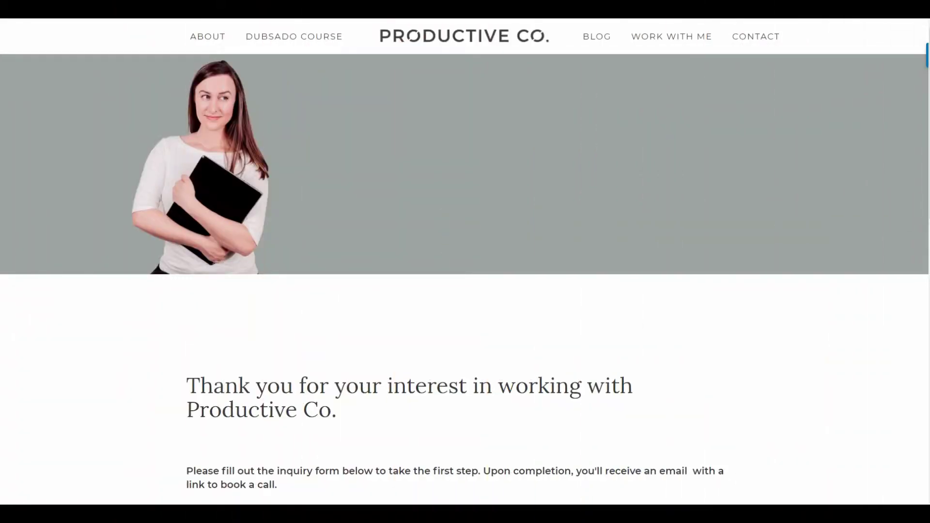
scroll(465, 291, "down", 8)
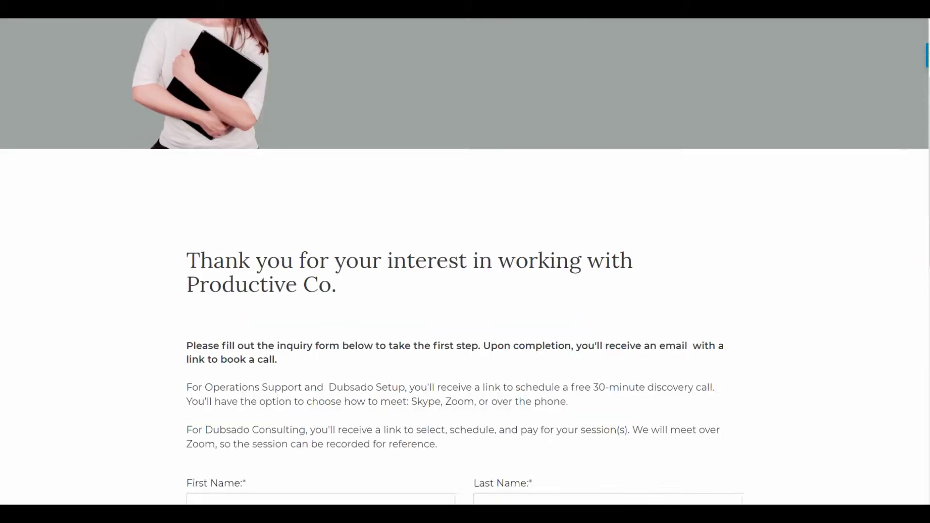
scroll(465, 291, "down", 2)
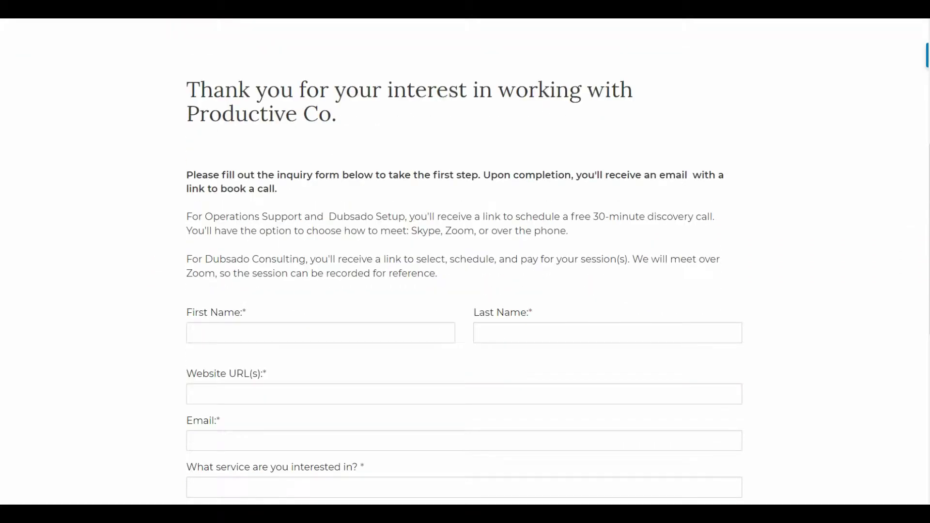
scroll(465, 291, "down", 3)
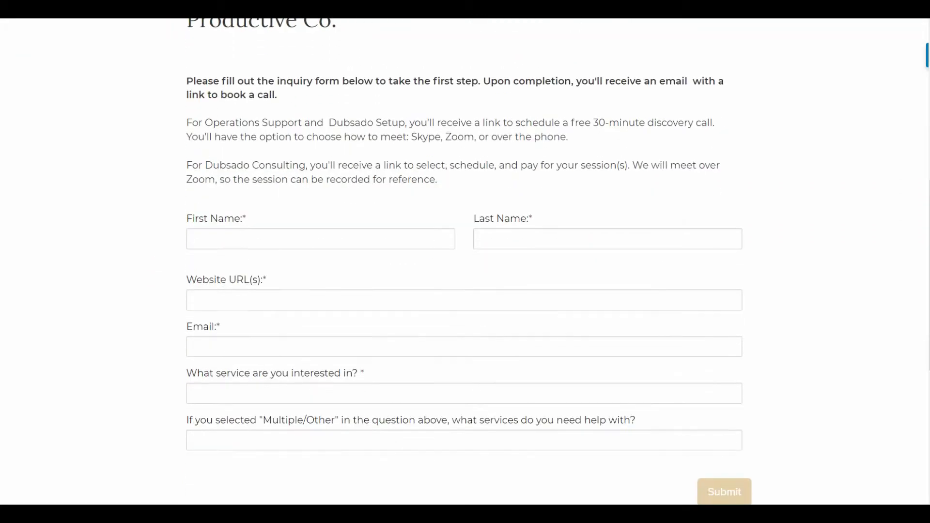
Step: Enter the inquirer's first name, last name, website and email in the inquiry form
left_click(320, 239)
type("Rae")
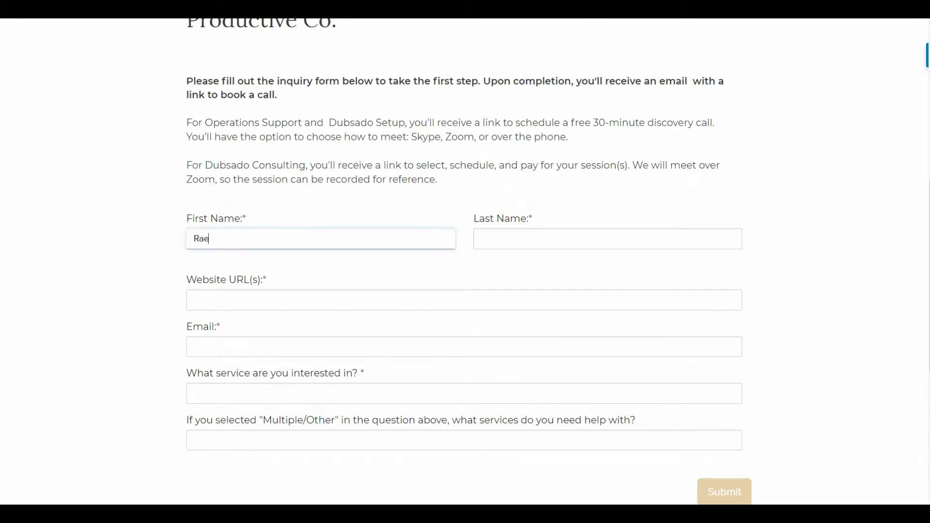
key("Tab")
type("Test")
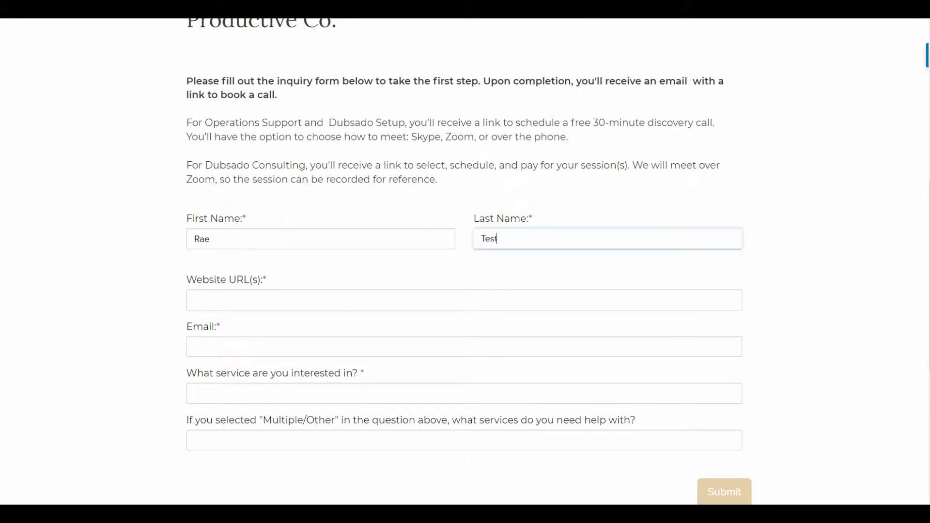
key("Tab")
type("adfkads")
key("Tab")
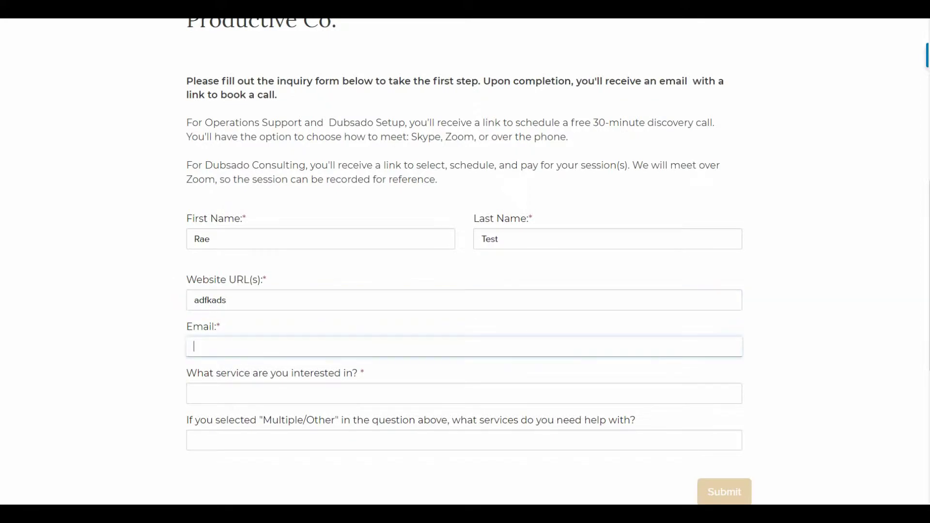
type("afasd")
key("Tab")
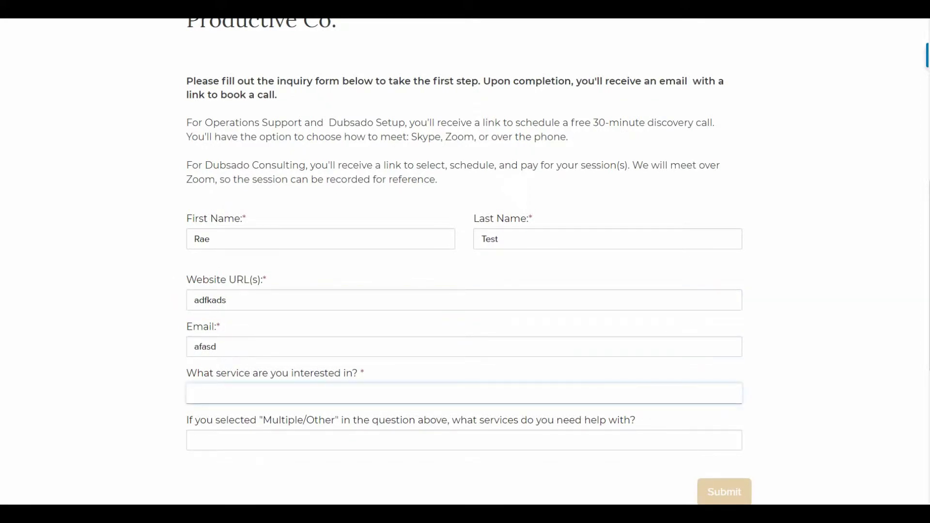
Step: Choose Operations Support as the service, fill the Multiple/Other field, and submit the inquiry
key("space")
key("Up")
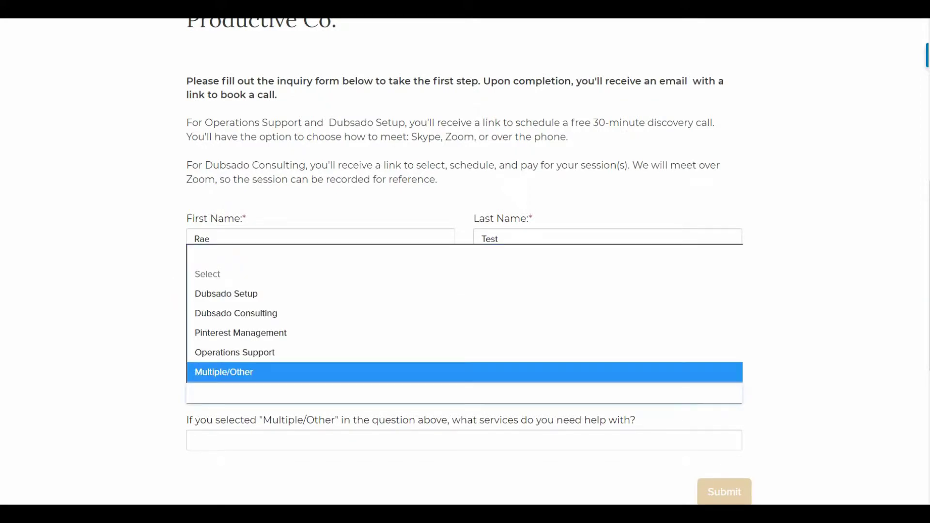
key("Down")
key("Down")
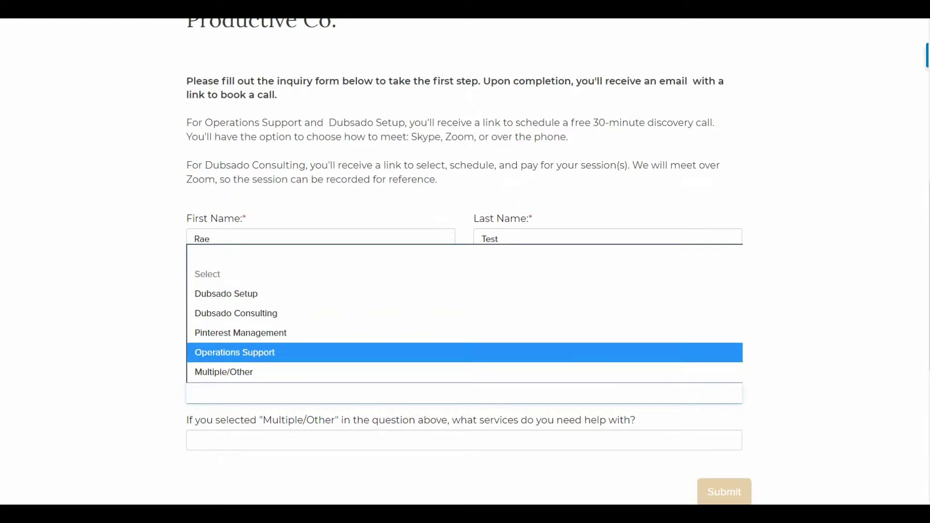
left_click(465, 352)
key("Tab")
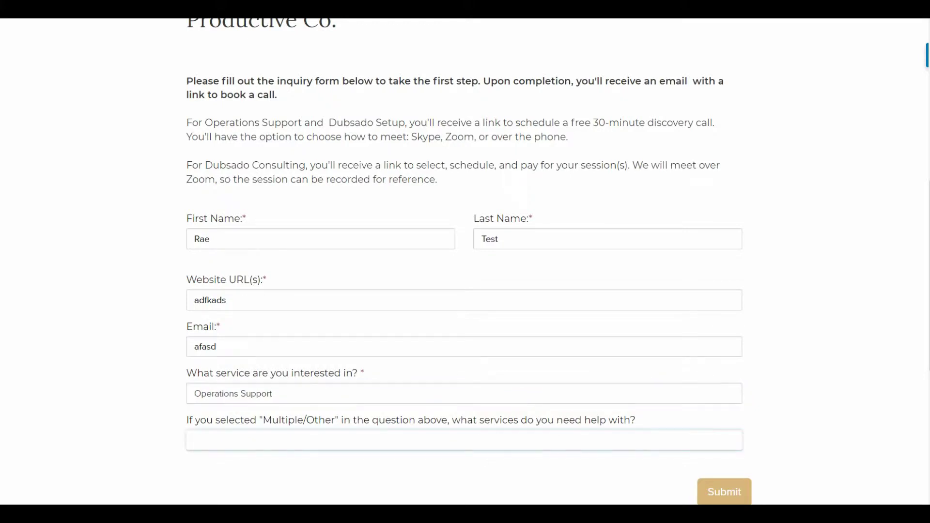
type("adfasdf")
key("Tab")
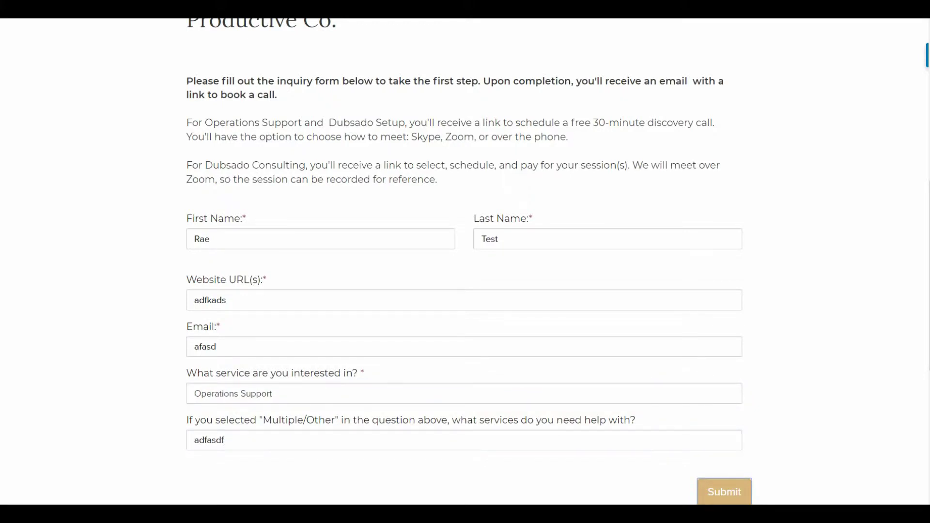
key("Return")
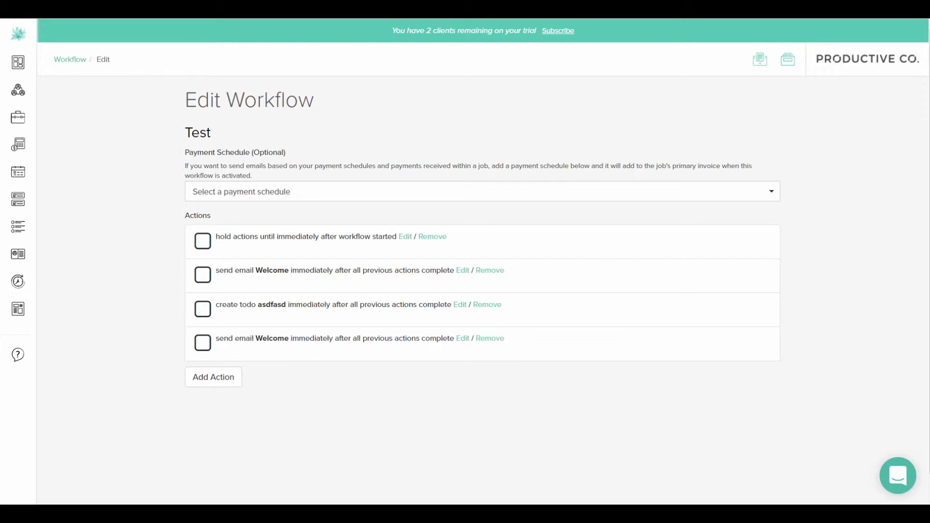
left_click(213, 377)
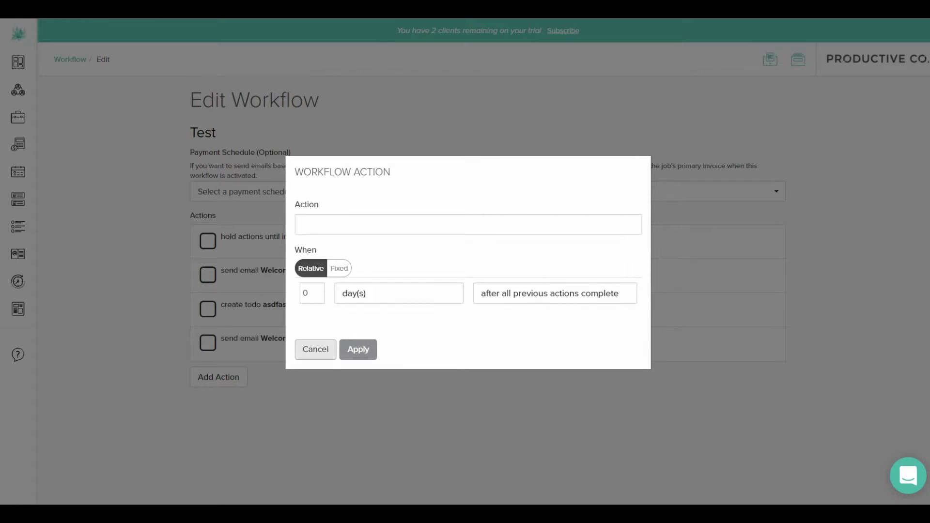
left_click(554, 293)
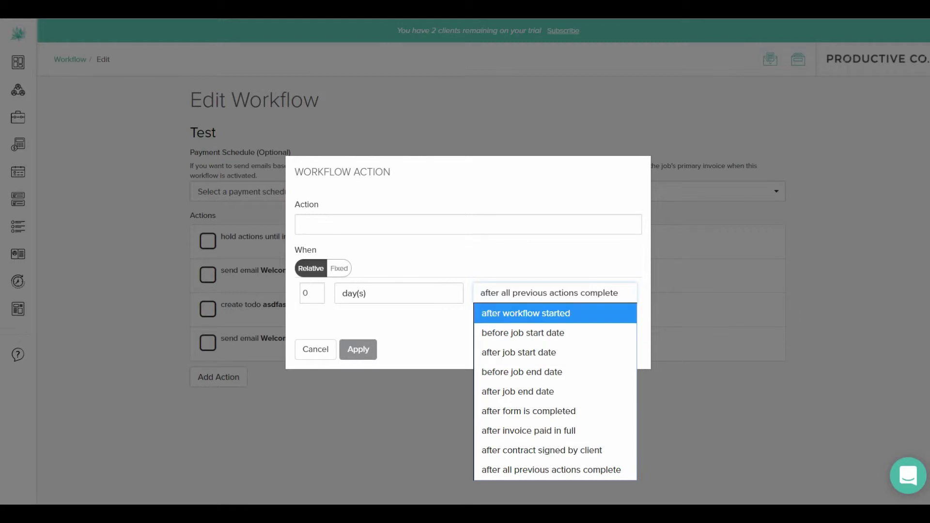
left_click(307, 293)
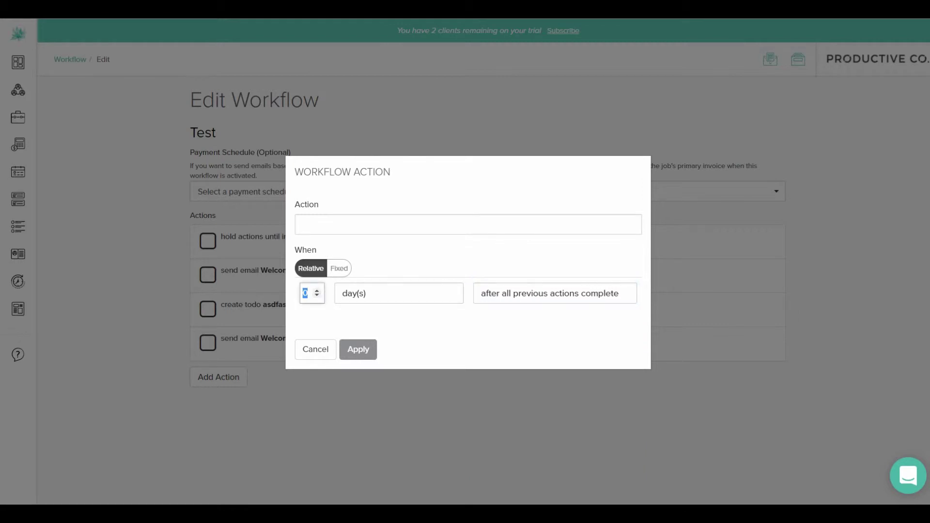
key("BackSpace")
type("3")
key("Tab")
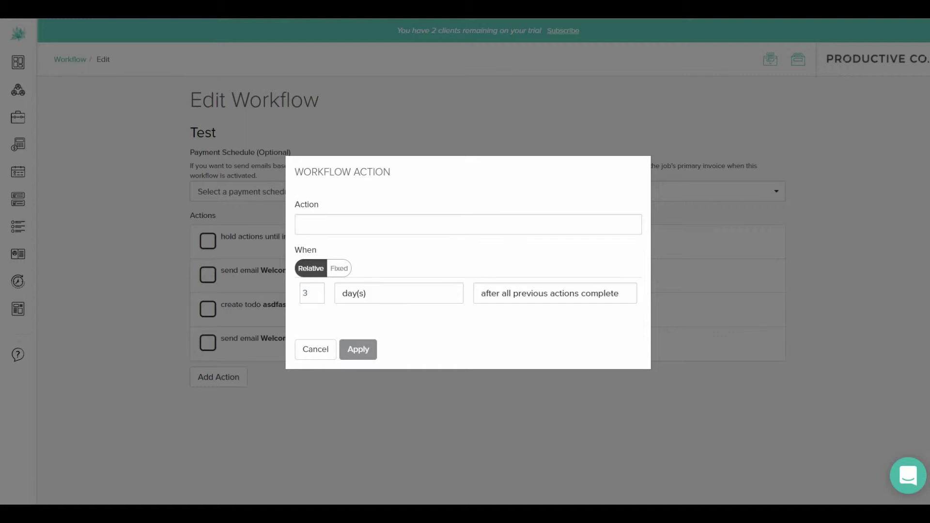